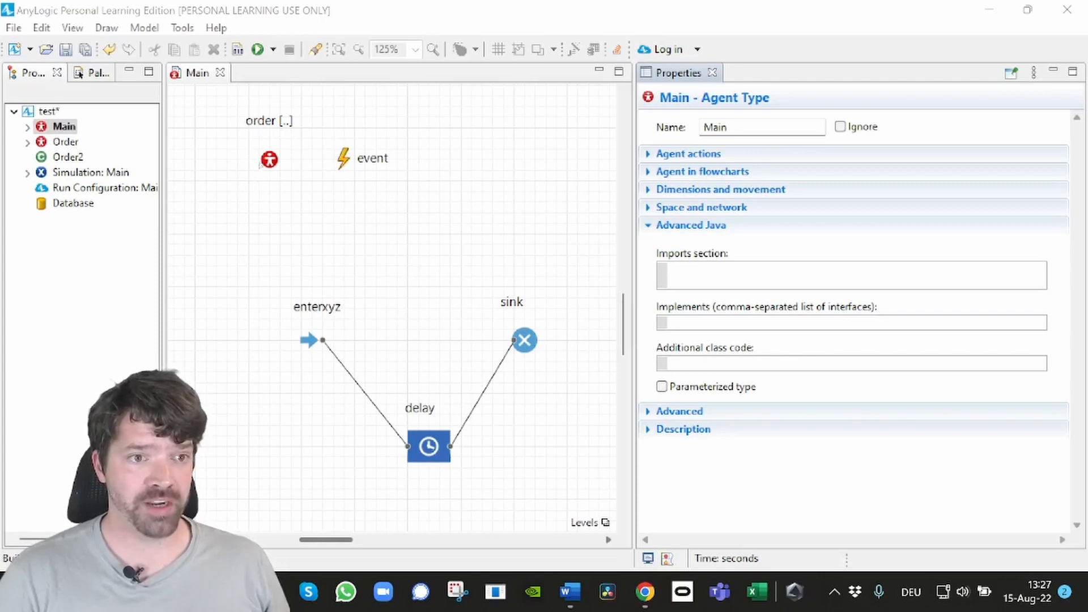
# Step: Inspect the order population, then show enterxyz's Advanced section adding newborn orders to it
pyautogui.click(268, 159)
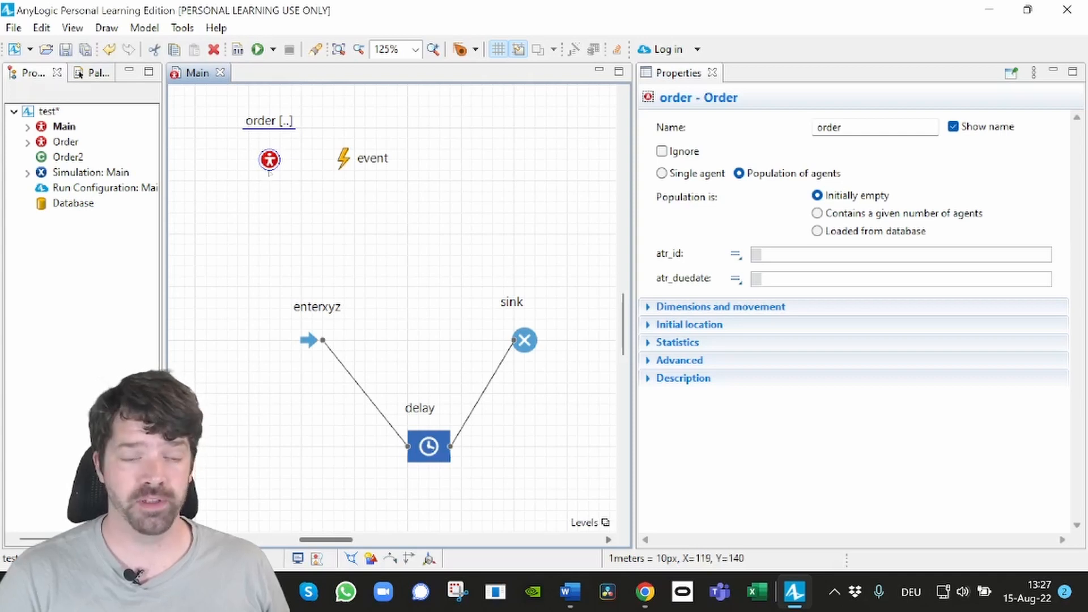
pyautogui.click(311, 340)
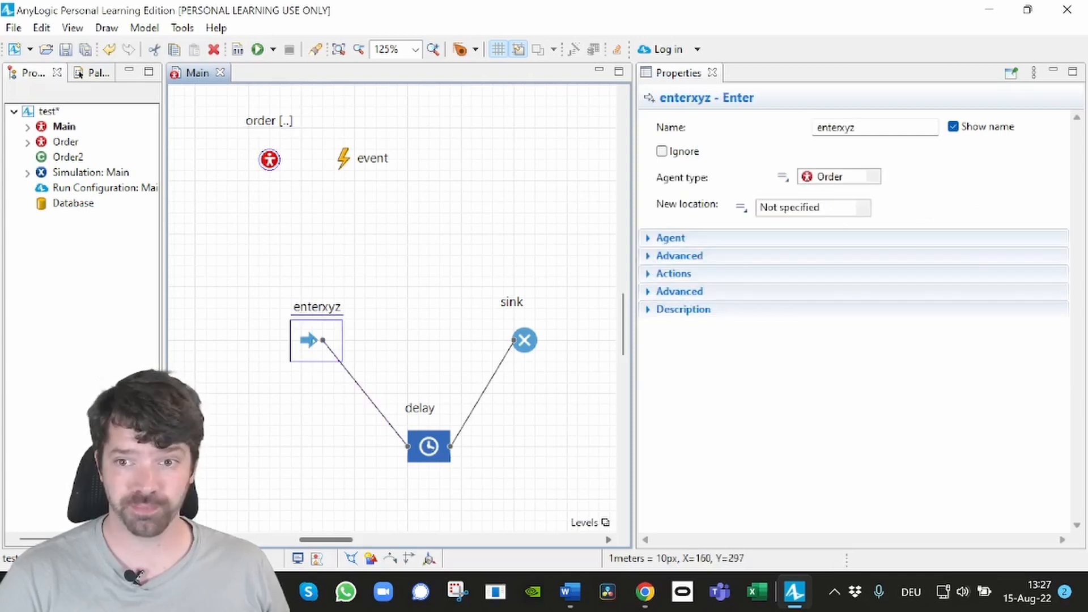
pyautogui.click(678, 255)
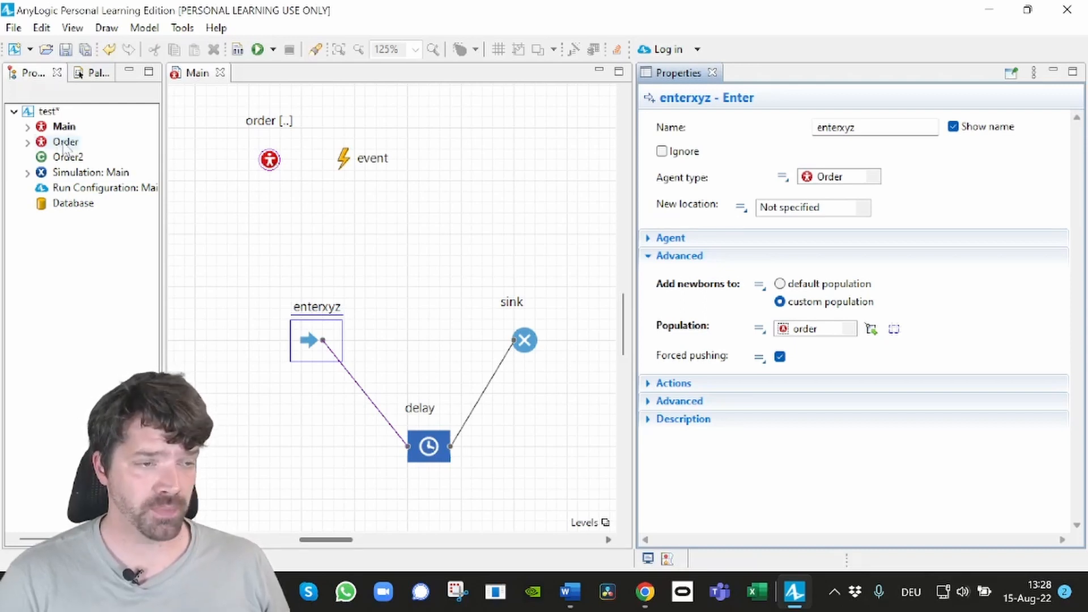
pyautogui.doubleClick(65, 142)
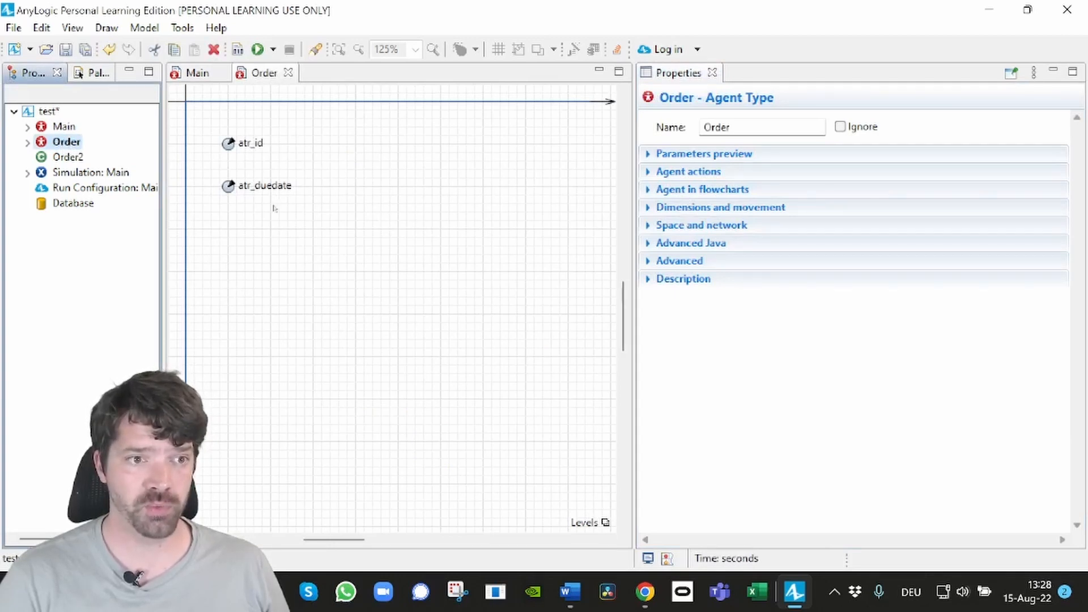
pyautogui.click(228, 143)
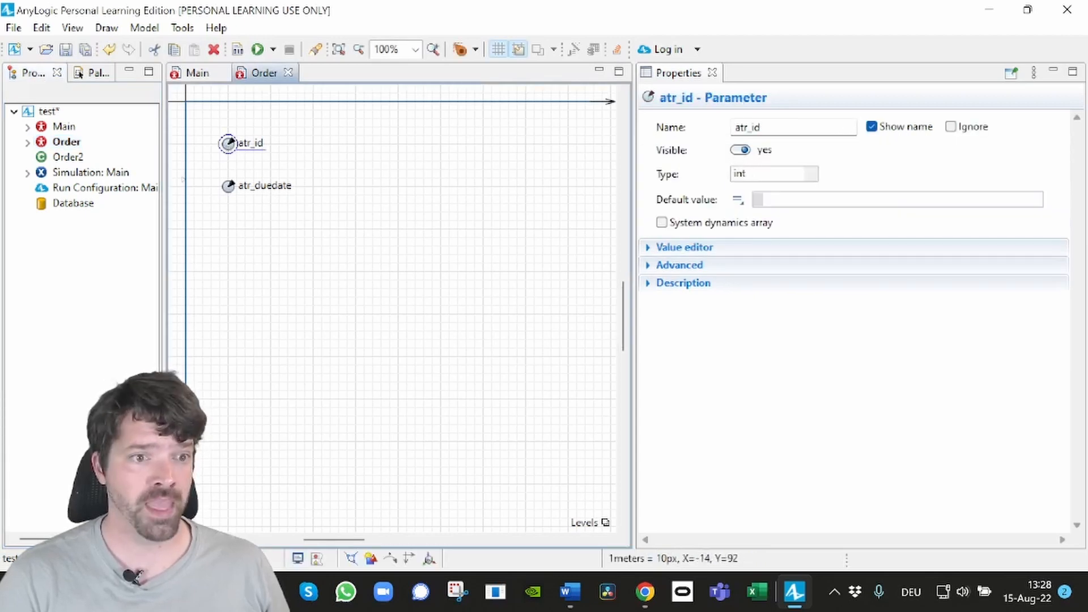
pyautogui.click(227, 185)
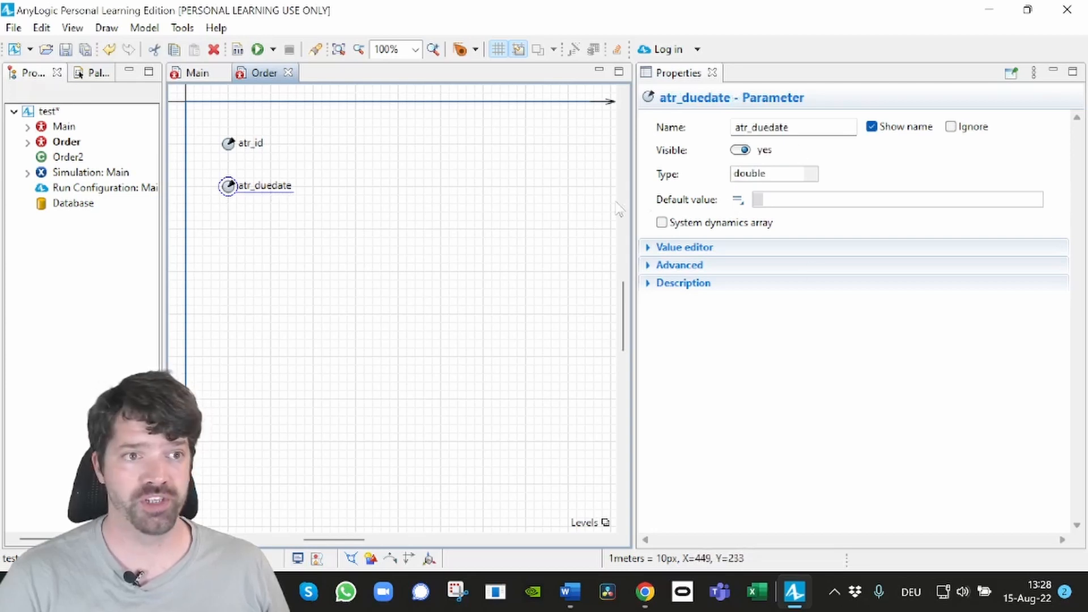
pyautogui.click(290, 73)
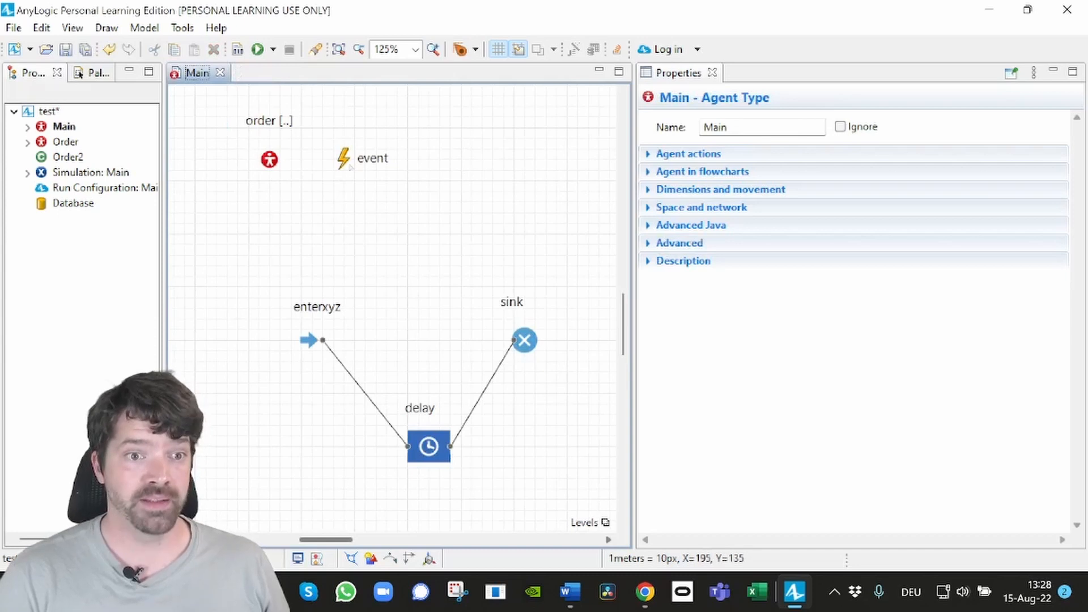
# Step: Paste the Order creation code with due date 10.0 and id 10 into the event's Action
pyautogui.click(365, 159)
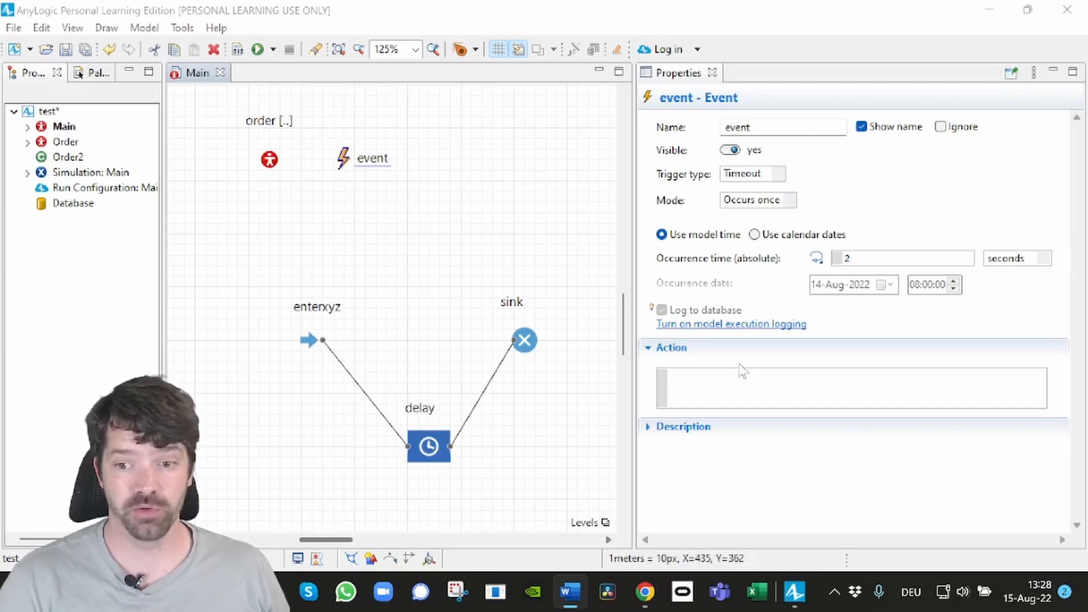
pyautogui.click(727, 378)
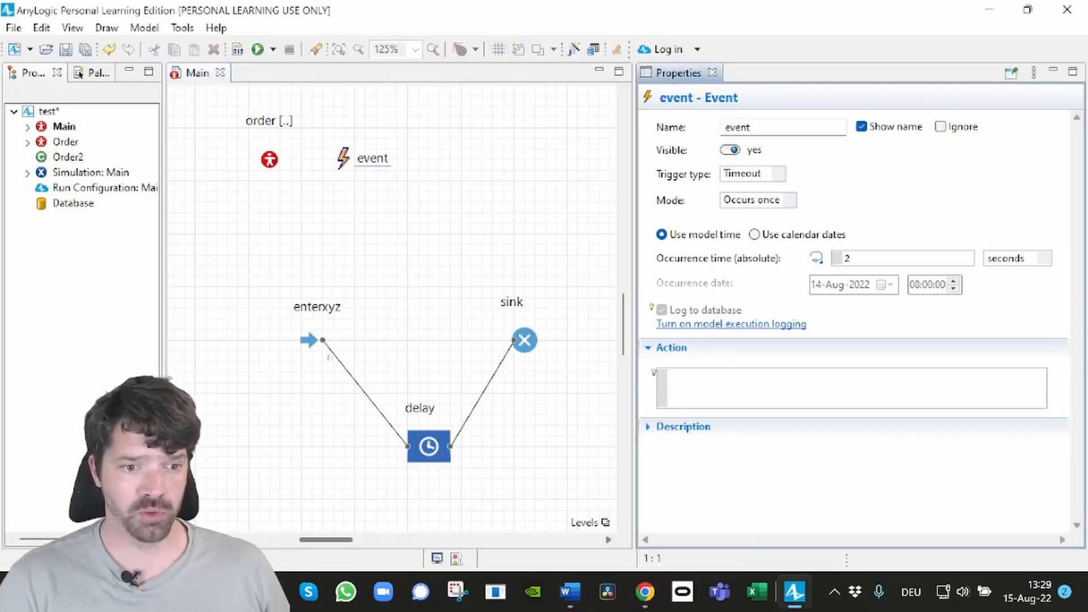
pyautogui.click(317, 340)
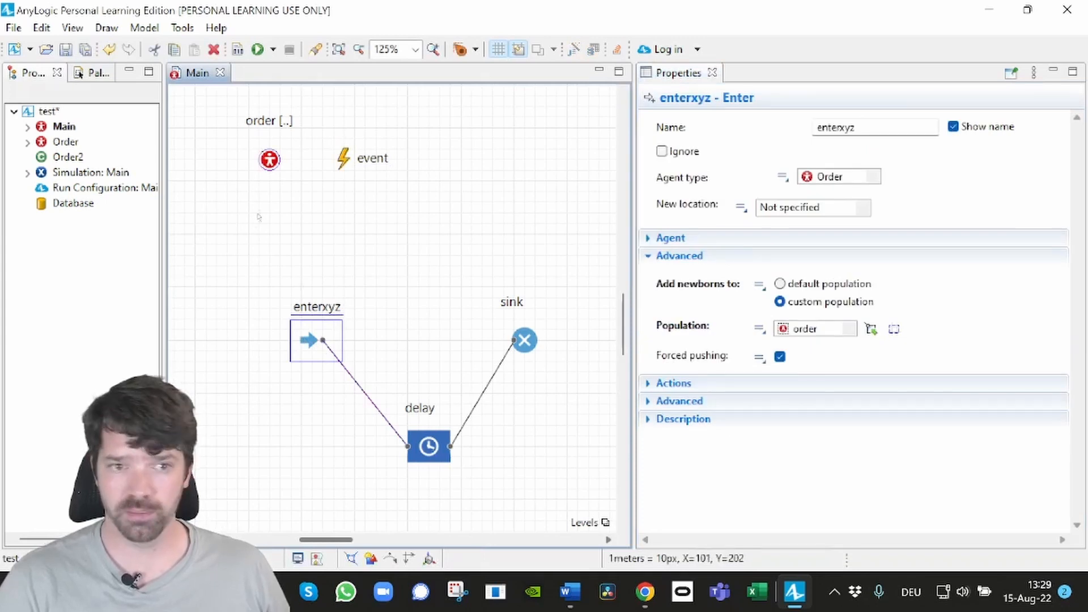
pyautogui.click(343, 158)
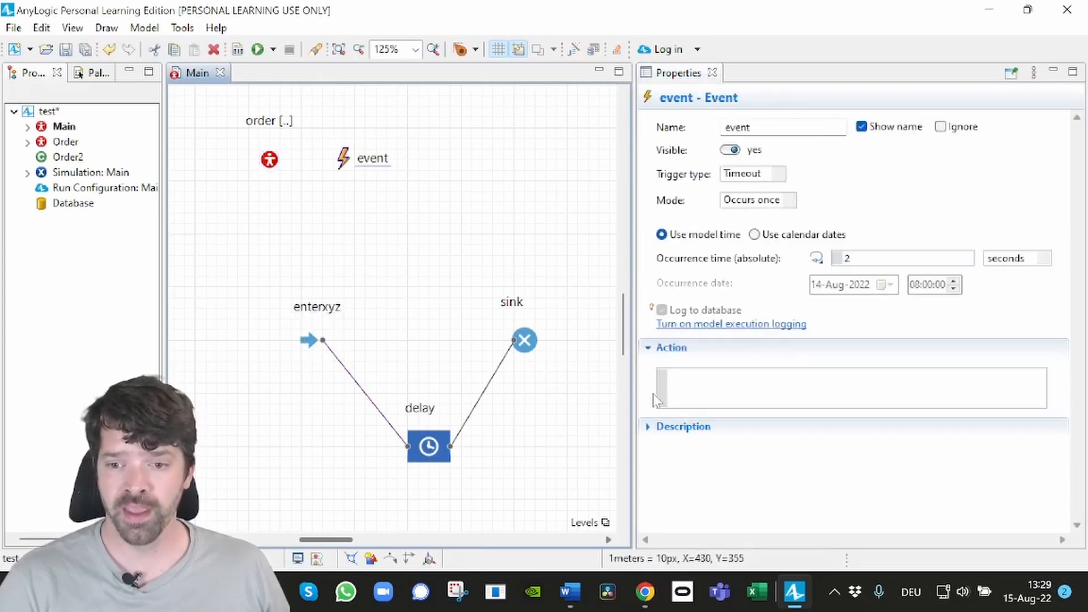
pyautogui.click(707, 386)
pyautogui.write('Order order = new Order(); order.atr_duedate = 10.0; order.atr_id = 10;')
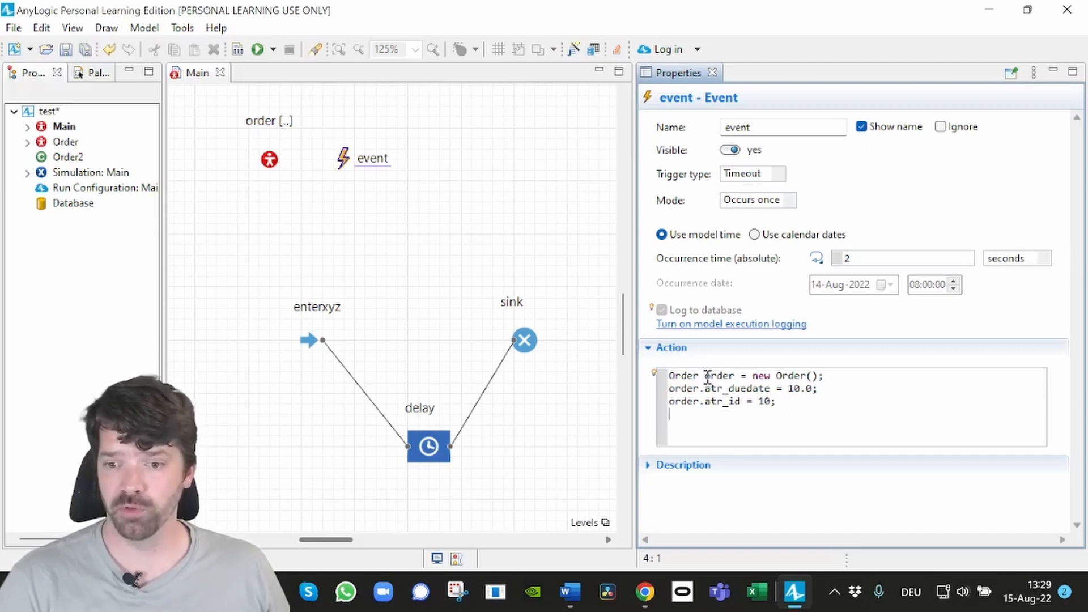
pyautogui.moveTo(702, 376); pyautogui.dragTo(733, 376)
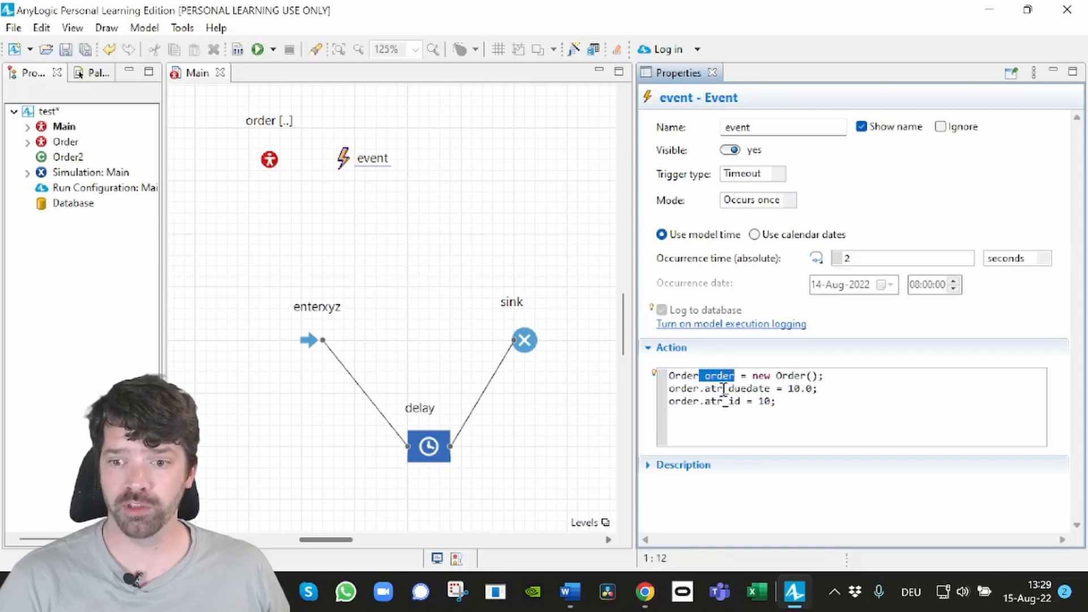
pyautogui.moveTo(669, 375); pyautogui.dragTo(824, 376)
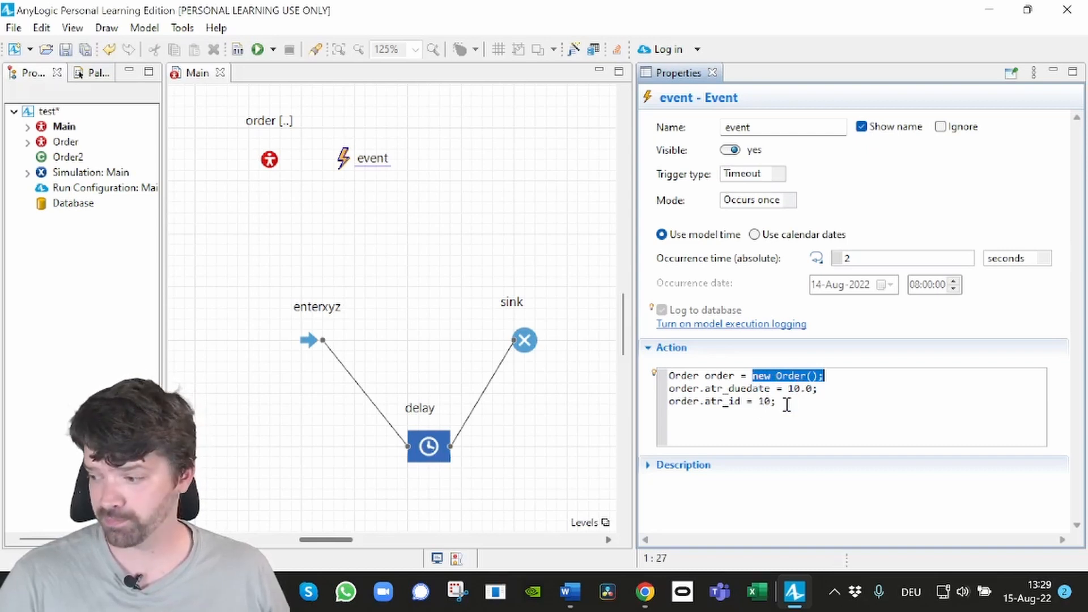
# Step: Add enterxyz.take(order); on a new line via code completion
pyautogui.click(785, 402)
pyautogui.press('Return')
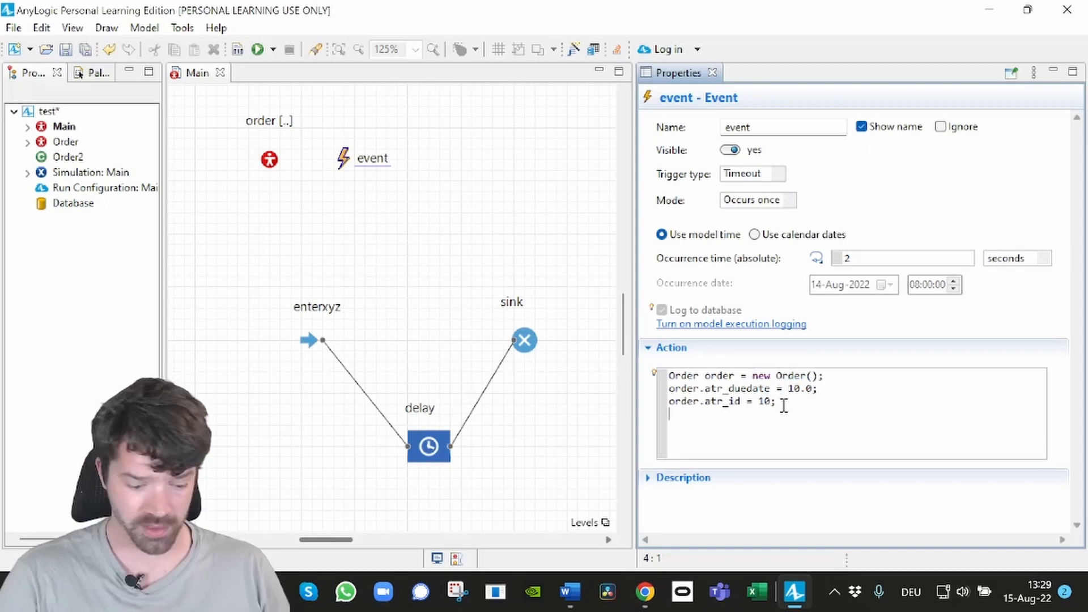
pyautogui.write('enter')
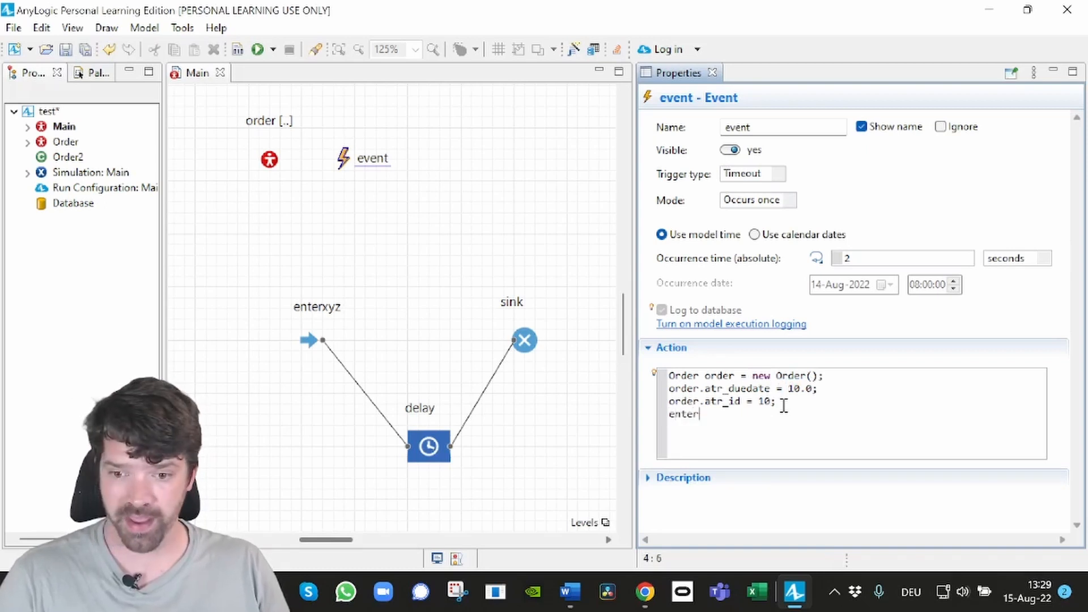
pyautogui.hotkey('ctrl', 'space')
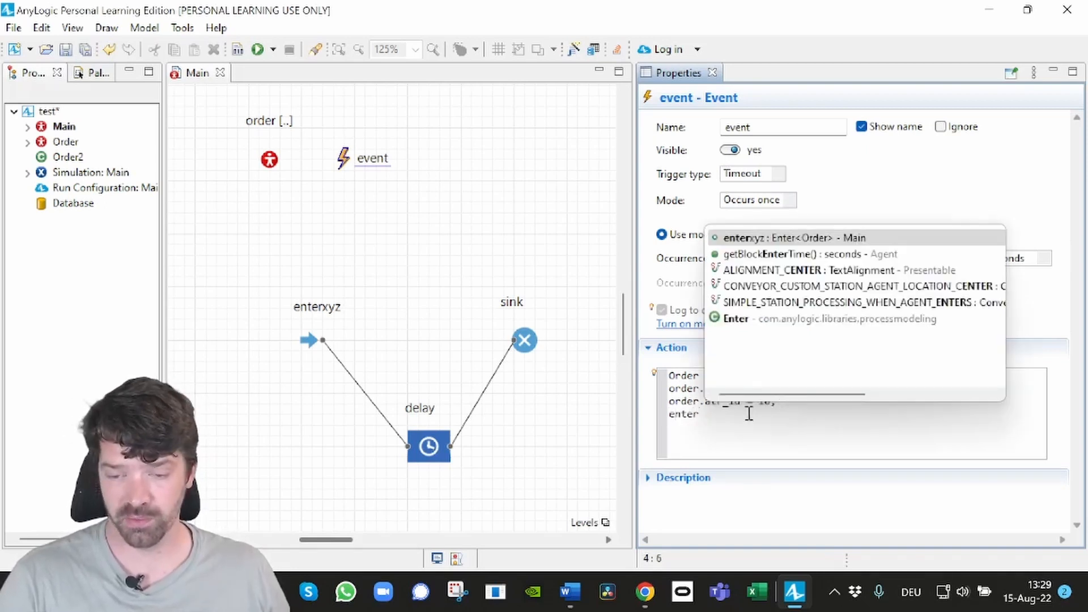
pyautogui.press('Return')
pyautogui.write('xyz.tak')
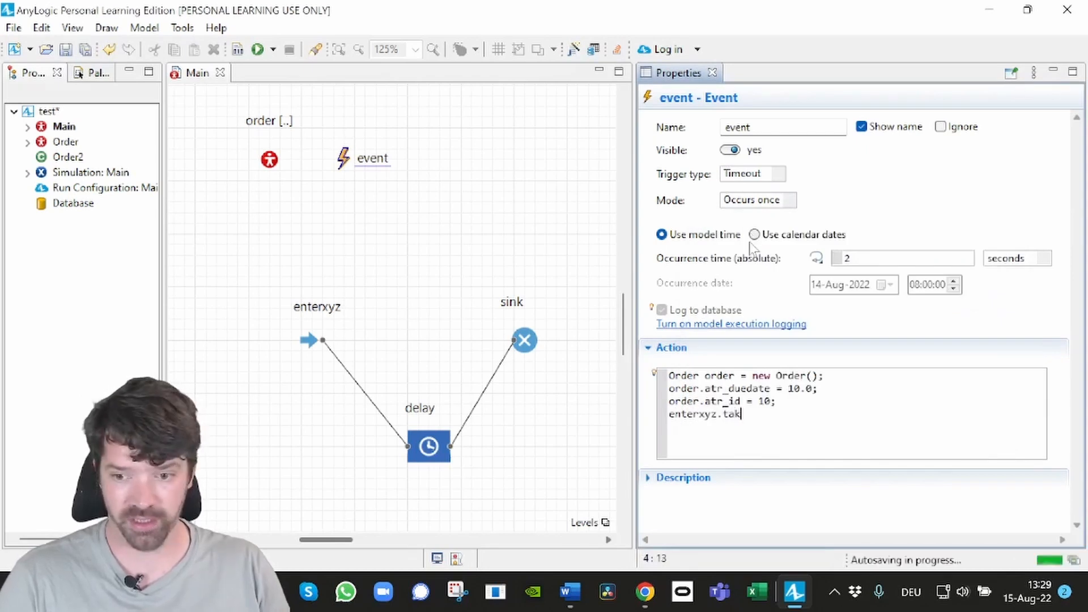
pyautogui.write('e(')
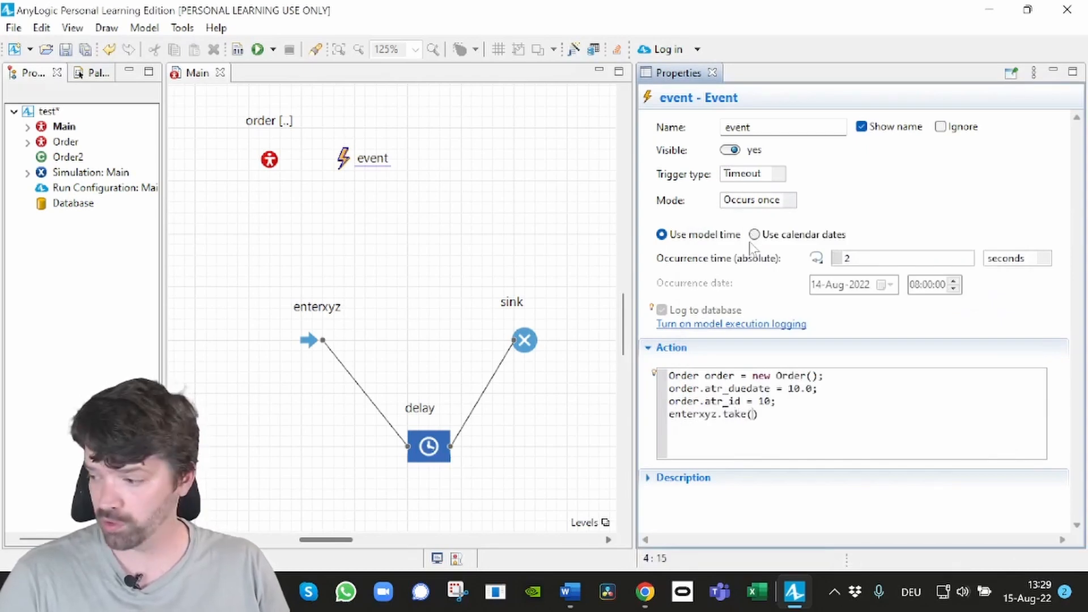
pyautogui.write('order')
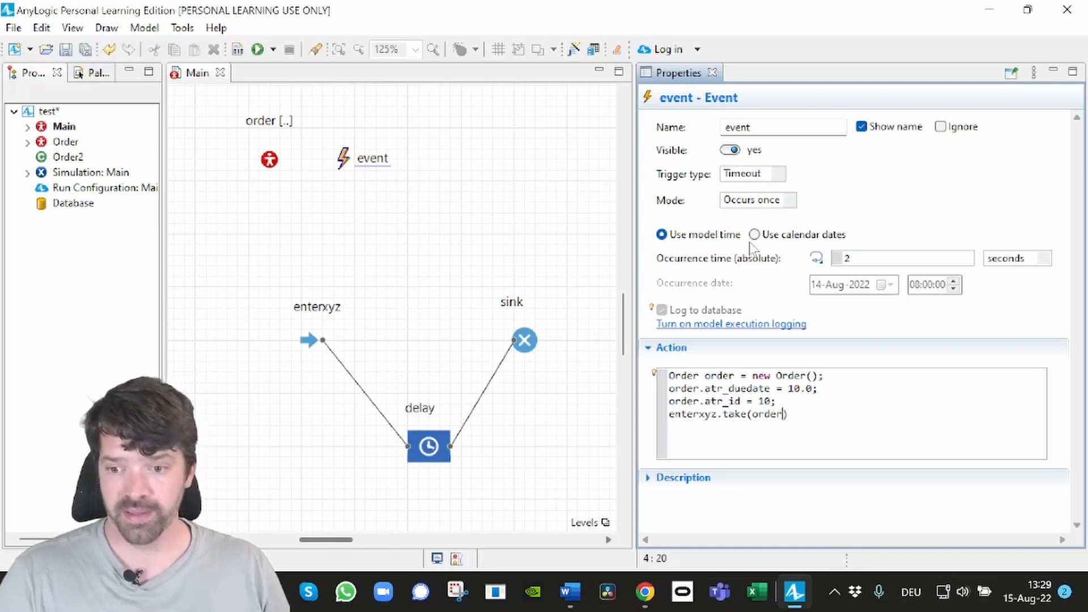
pyautogui.press('End')
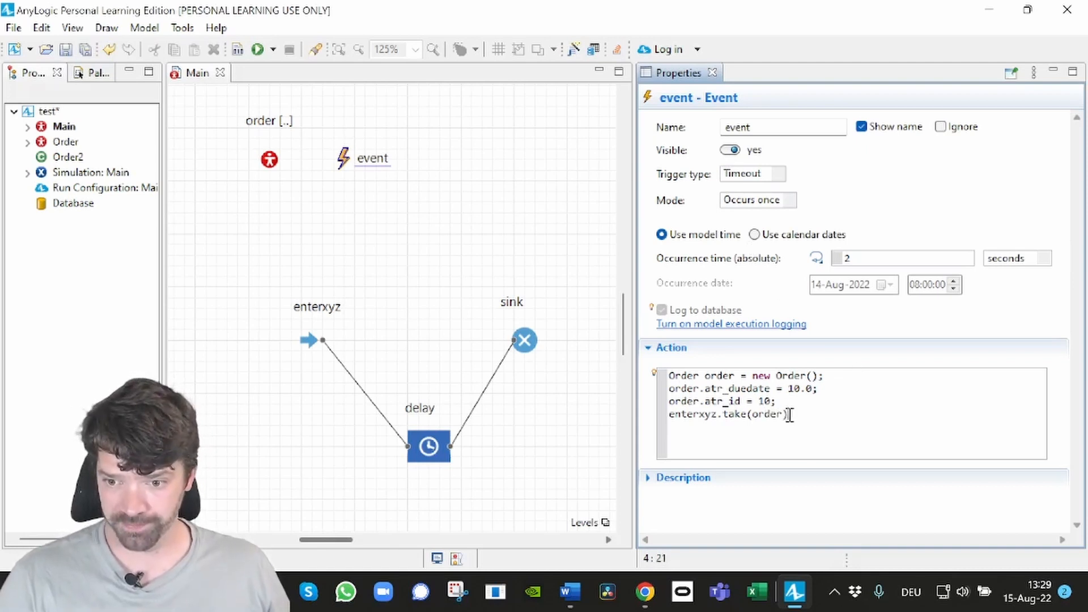
pyautogui.write(';')
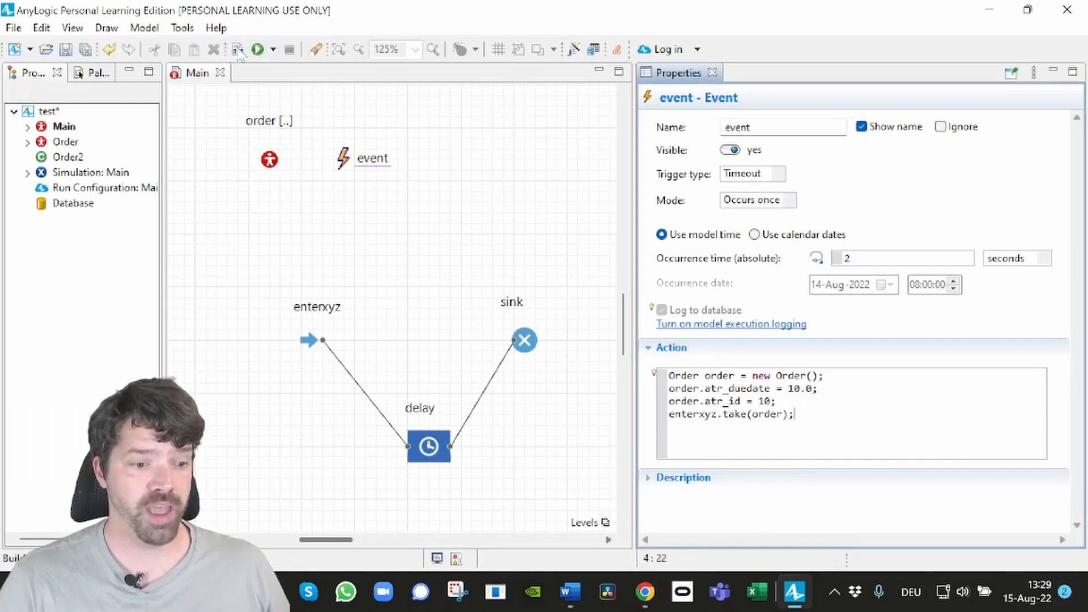
pyautogui.click(257, 50)
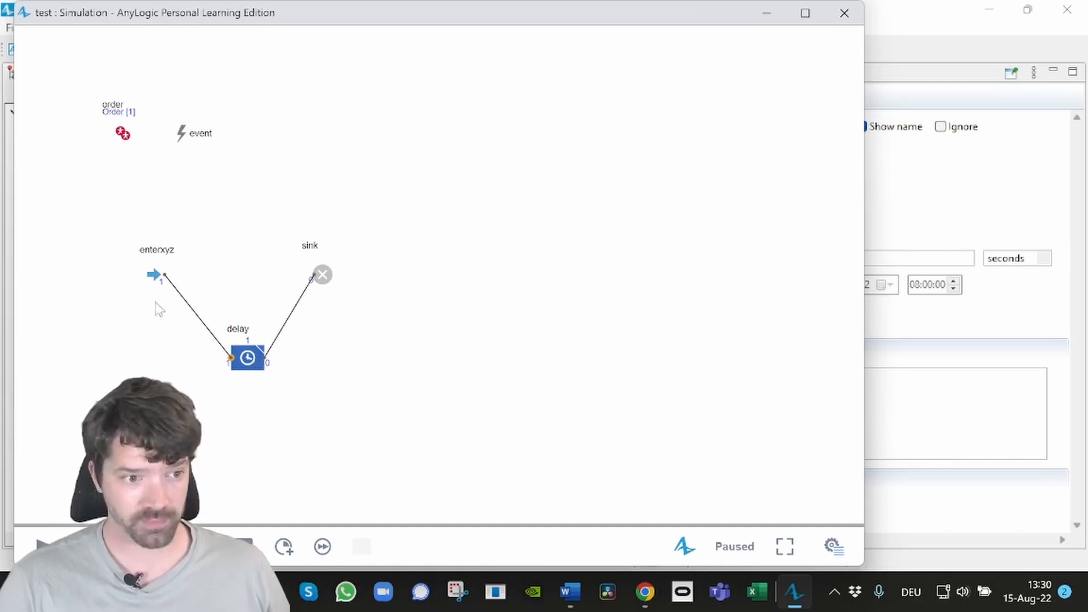
pyautogui.click(844, 13)
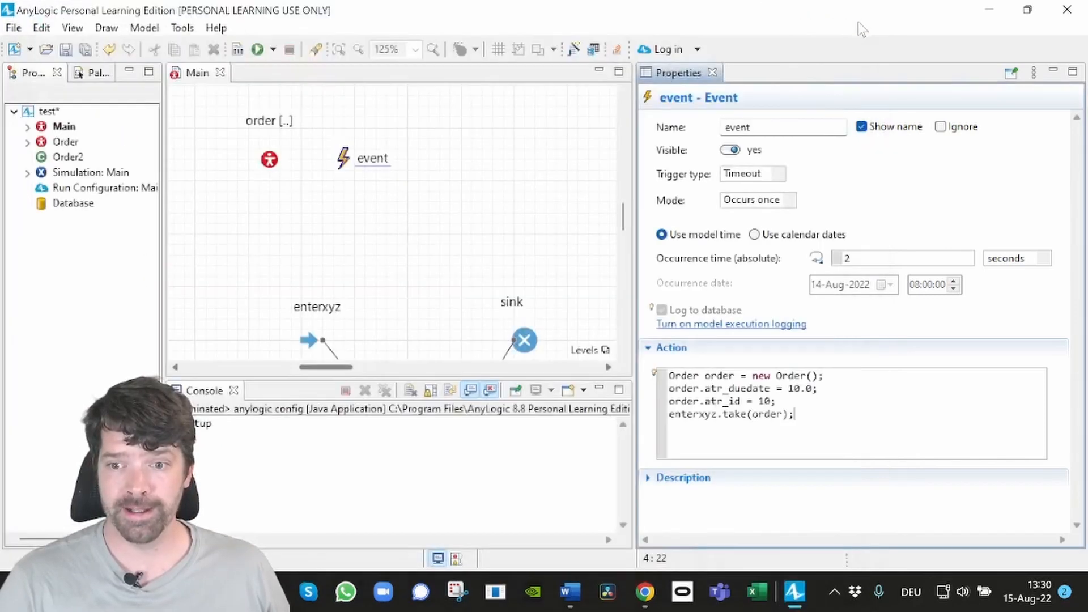
pyautogui.click(311, 342)
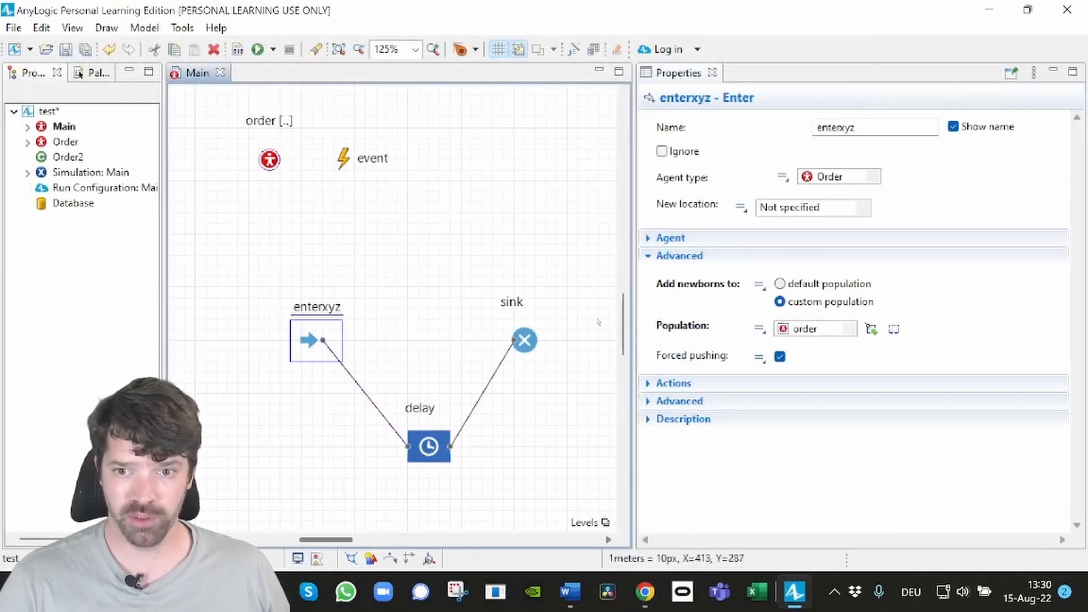
pyautogui.click(660, 382)
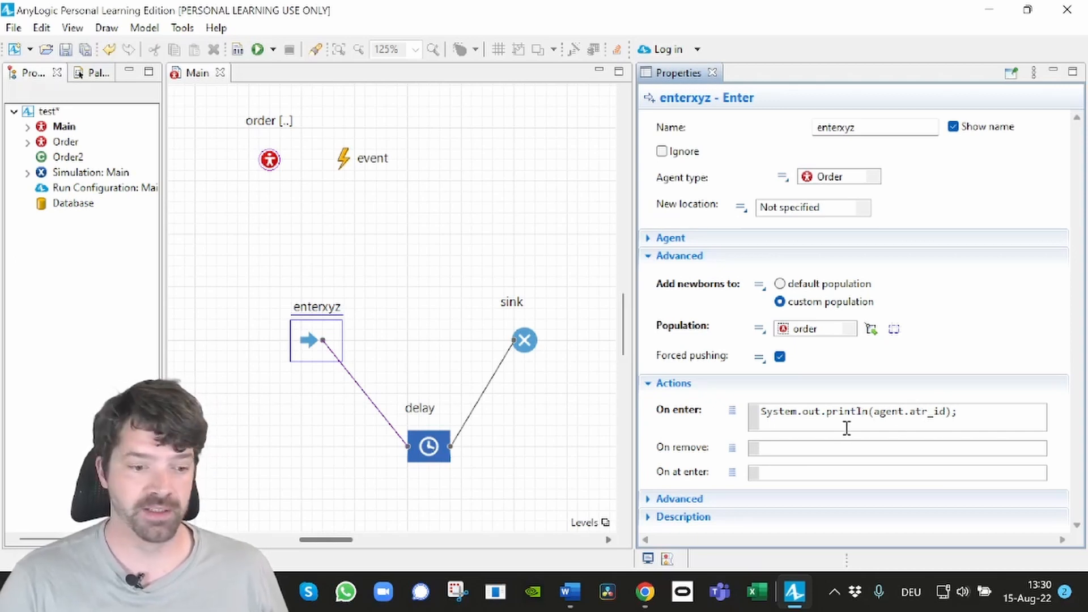
pyautogui.click(257, 50)
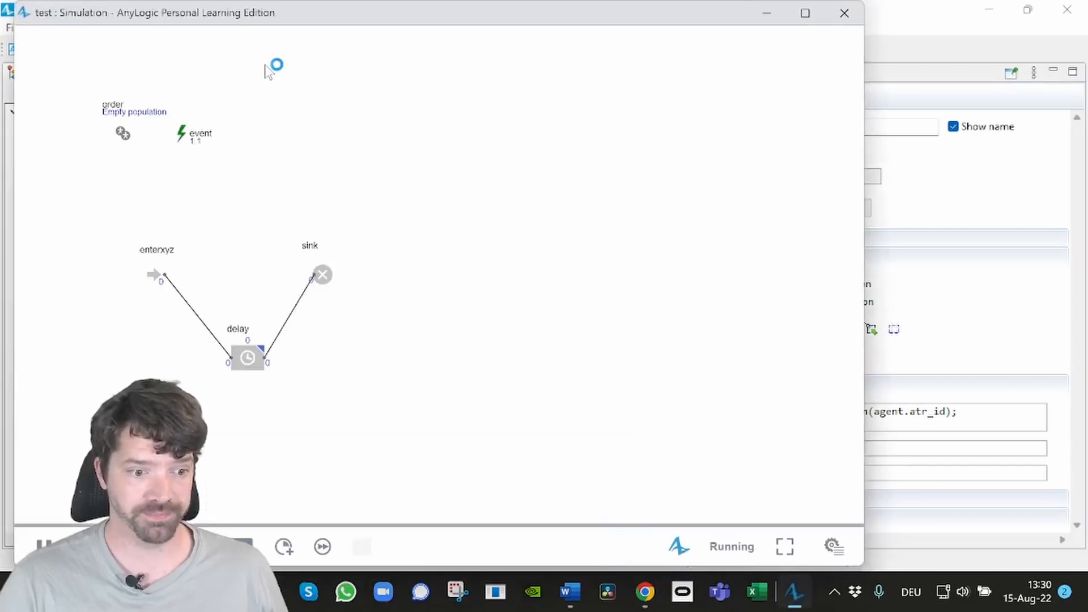
pyautogui.click(834, 547)
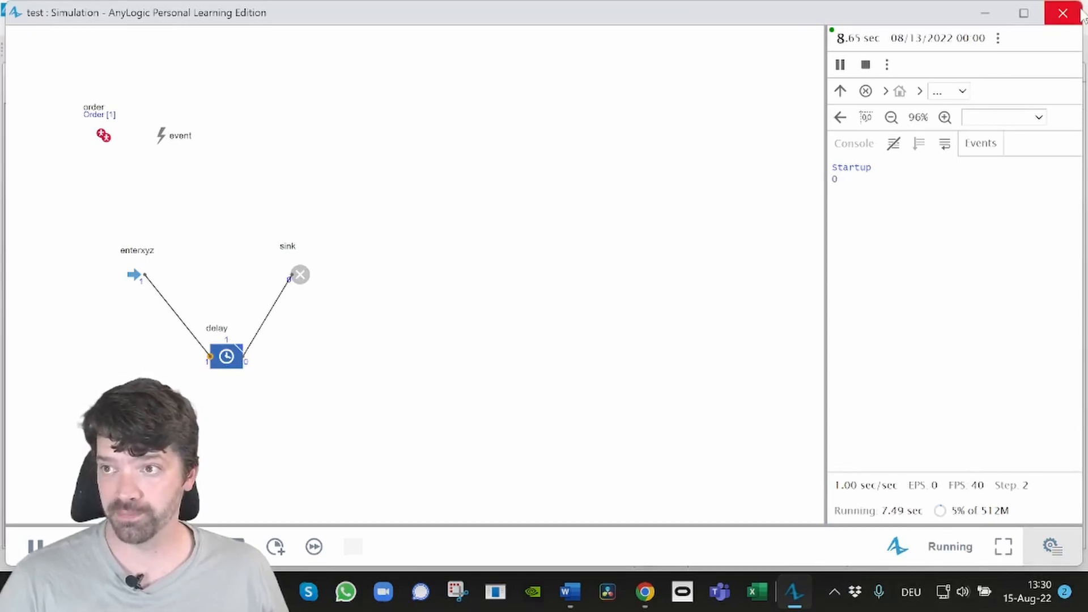
pyautogui.click(1062, 13)
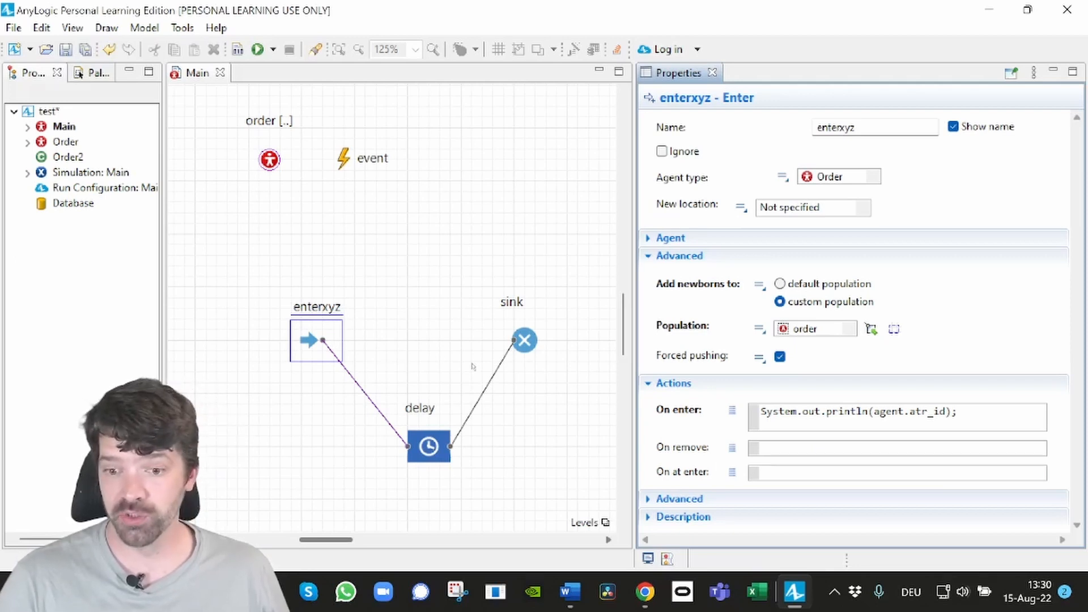
# Step: Insert order.markParametersAreSet(); before enterxyz.take(order); and remove the stray slash
pyautogui.click(344, 158)
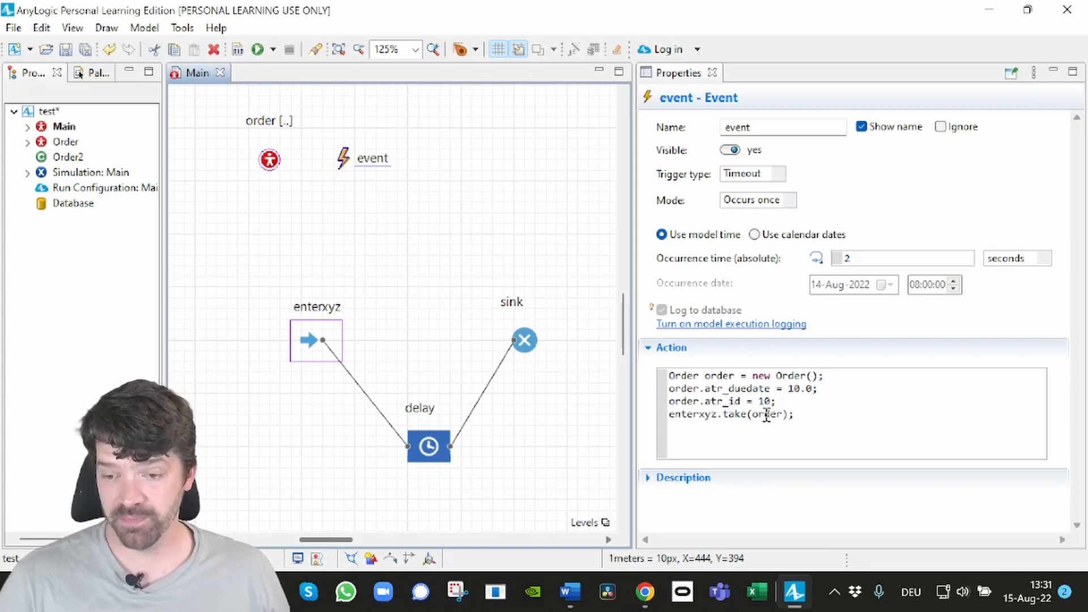
pyautogui.click(783, 402)
pyautogui.press('Return')
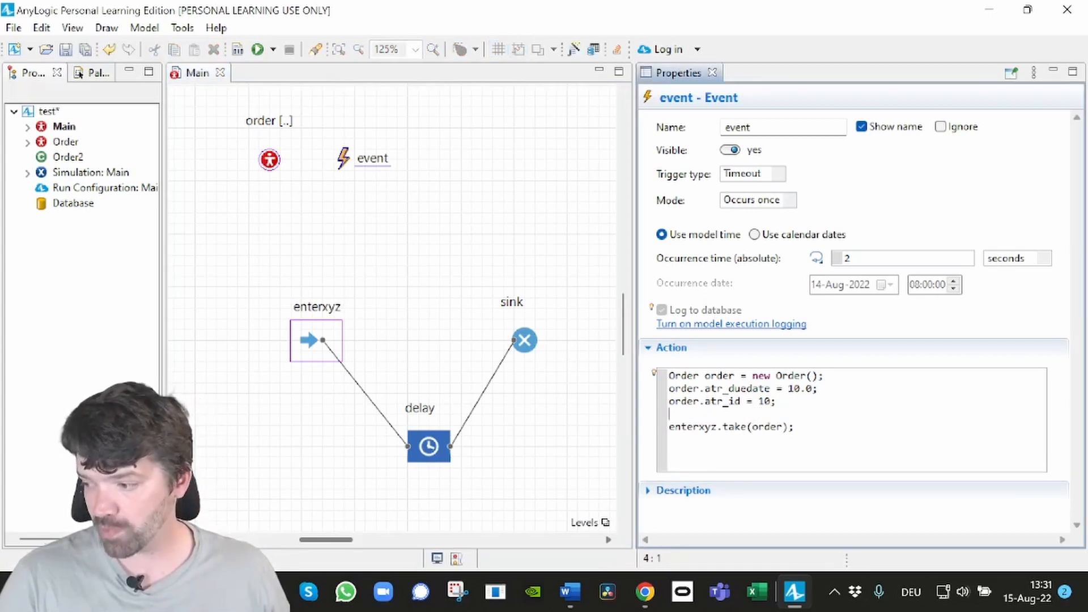
pyautogui.hotkey('alt', 'Tab')
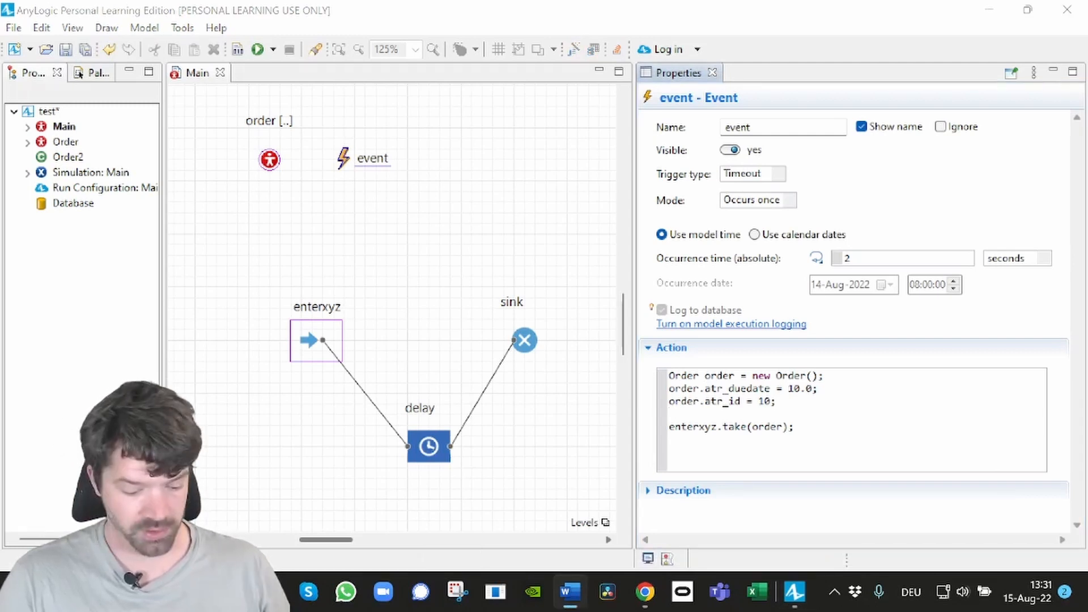
pyautogui.click(668, 411)
pyautogui.hotkey('ctrl', 'v')
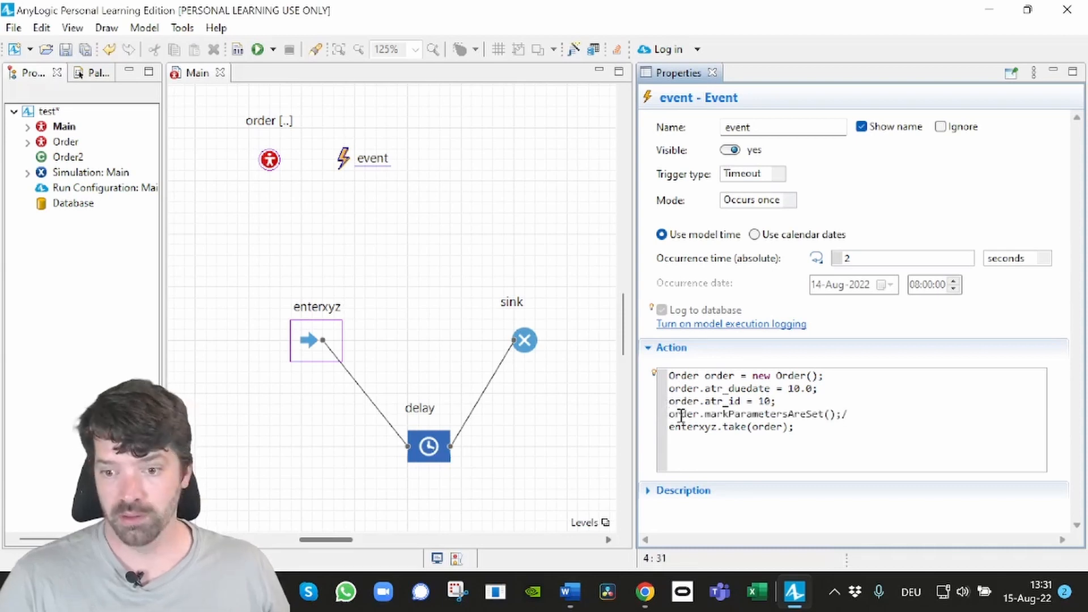
pyautogui.write('/')
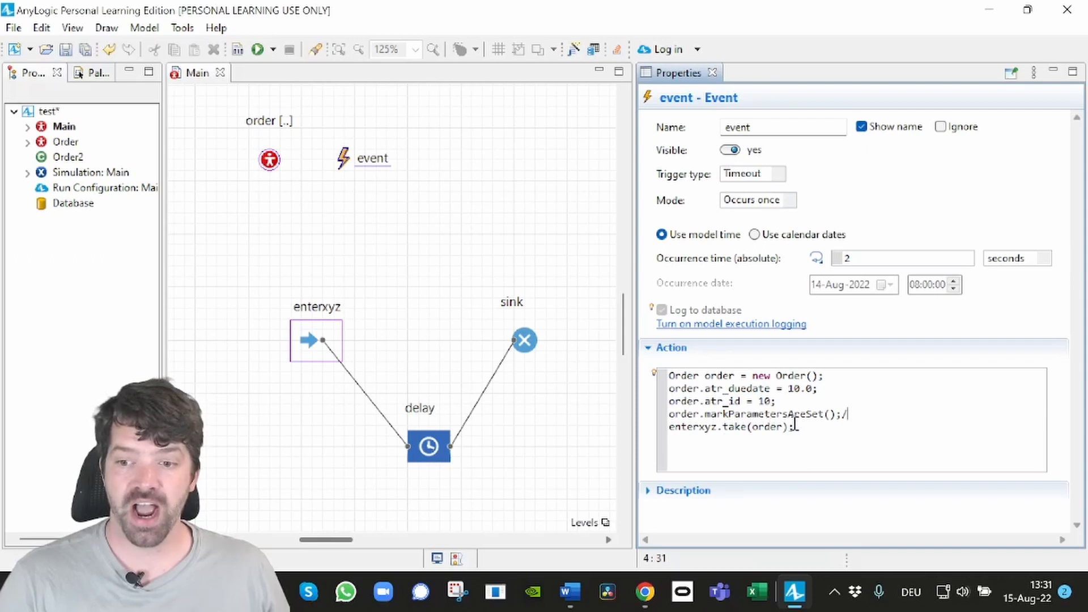
pyautogui.press('BackSpace')
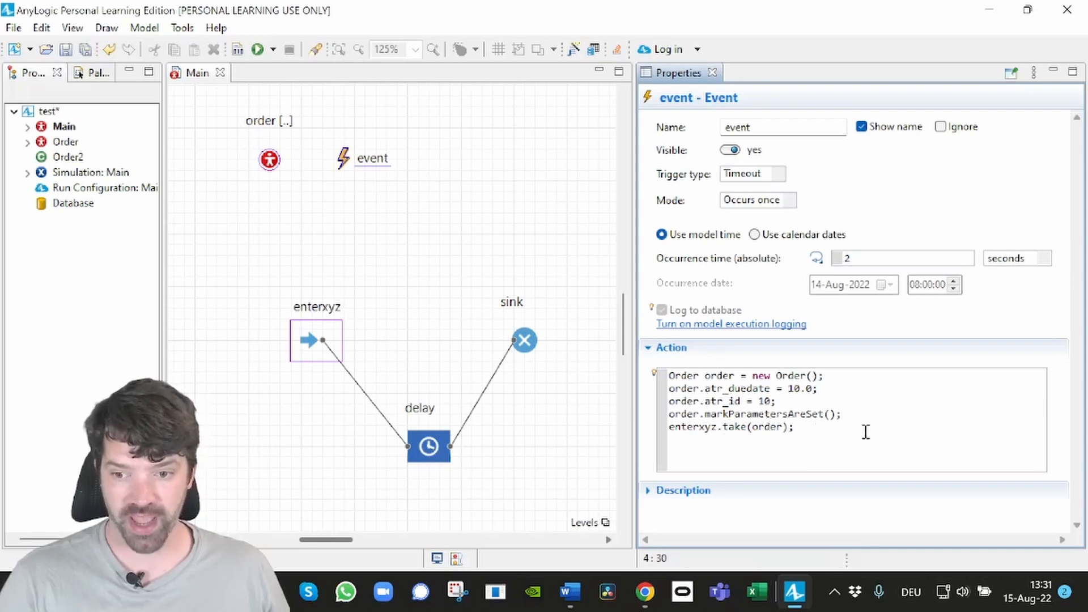
pyautogui.click(257, 49)
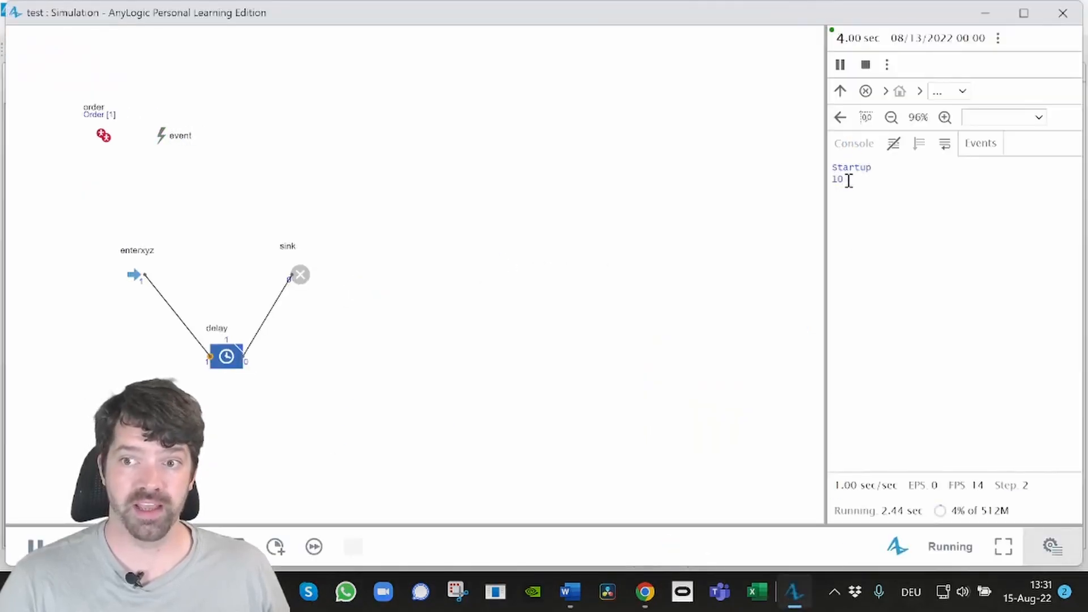
pyautogui.doubleClick(837, 181)
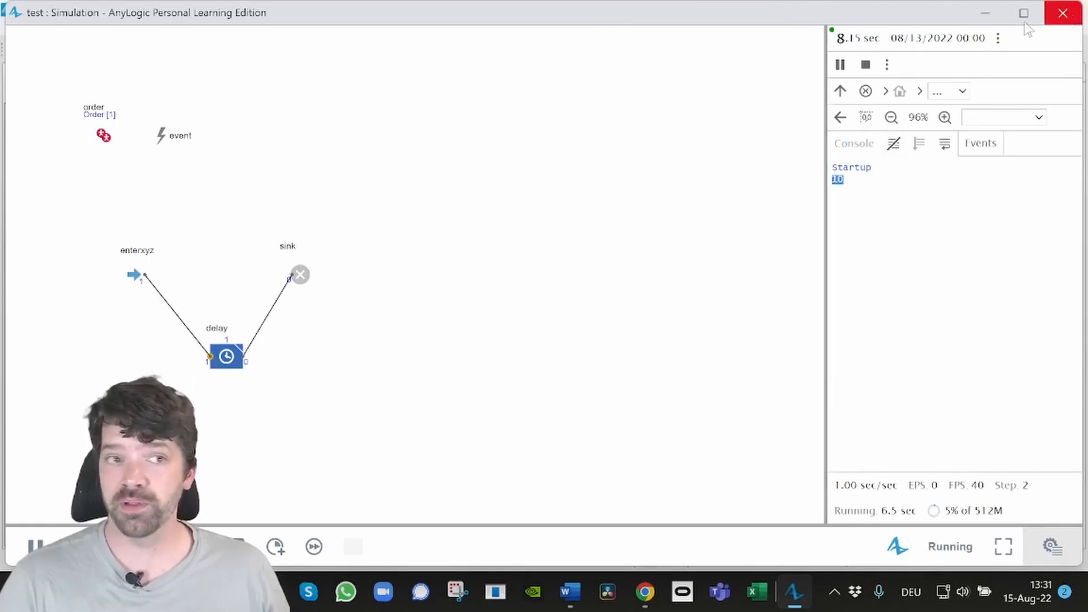
pyautogui.click(1062, 13)
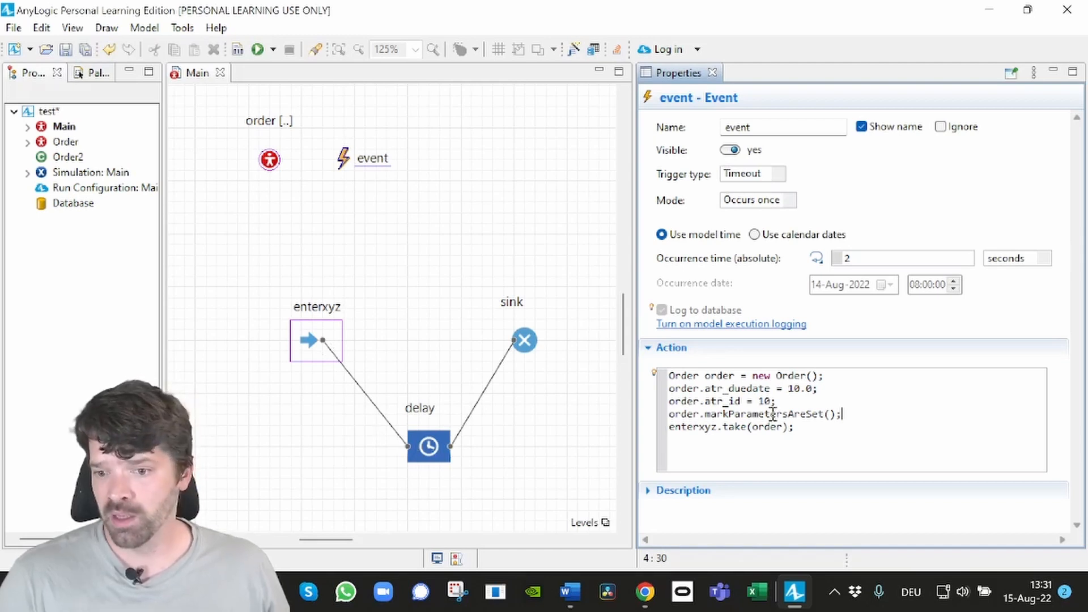
# Step: Comment out the due date, id and markParametersAreSet lines with //
pyautogui.moveTo(844, 414); pyautogui.dragTo(770, 413)
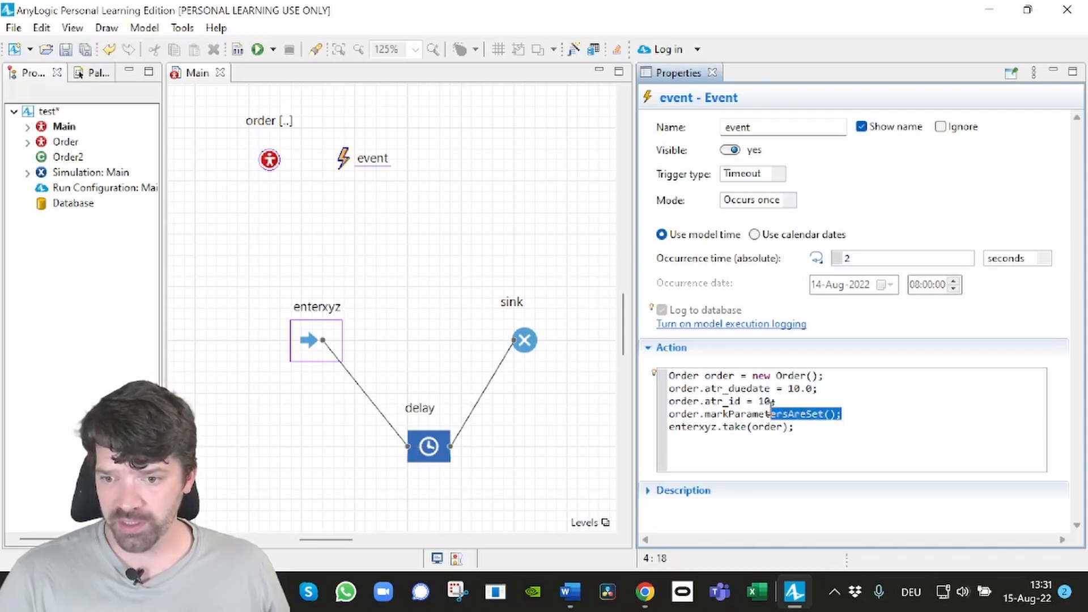
pyautogui.click(668, 388)
pyautogui.write('//')
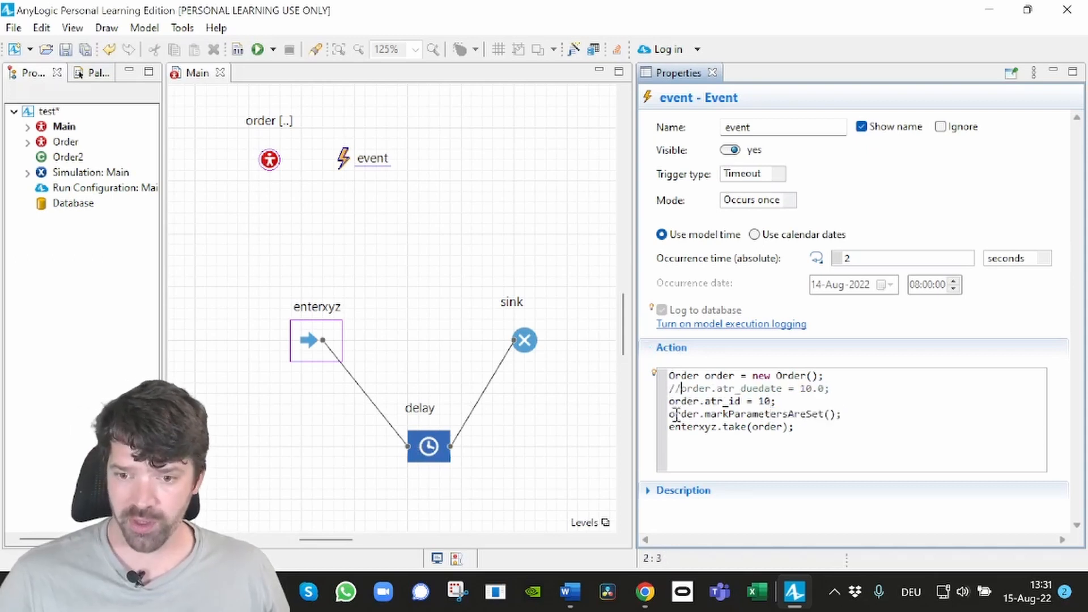
pyautogui.write('//')
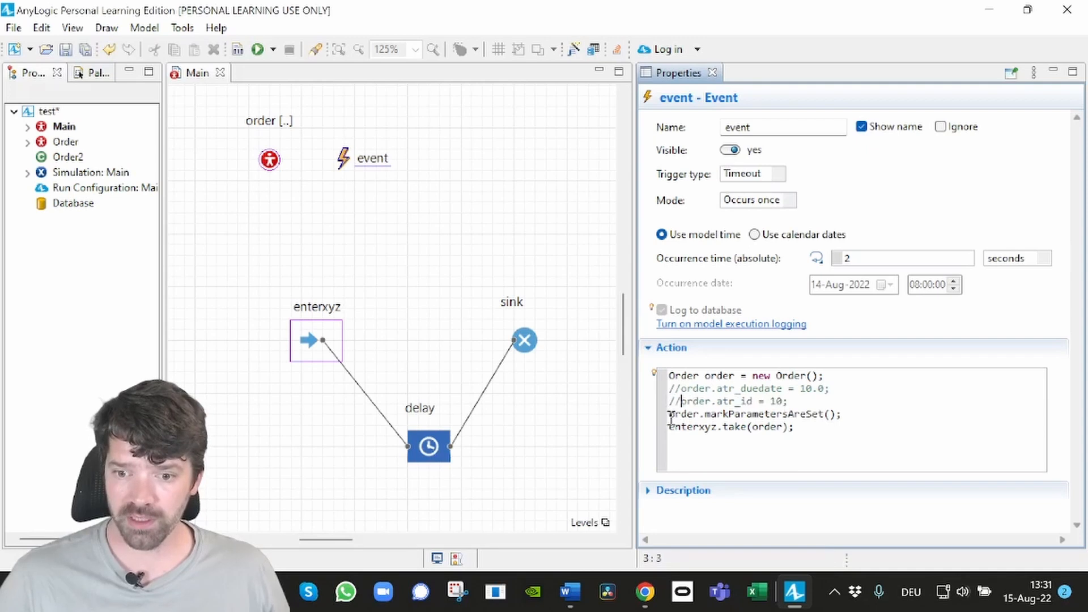
pyautogui.doubleClick(672, 414)
pyautogui.tripleClick(671, 415)
pyautogui.doubleClick(671, 414)
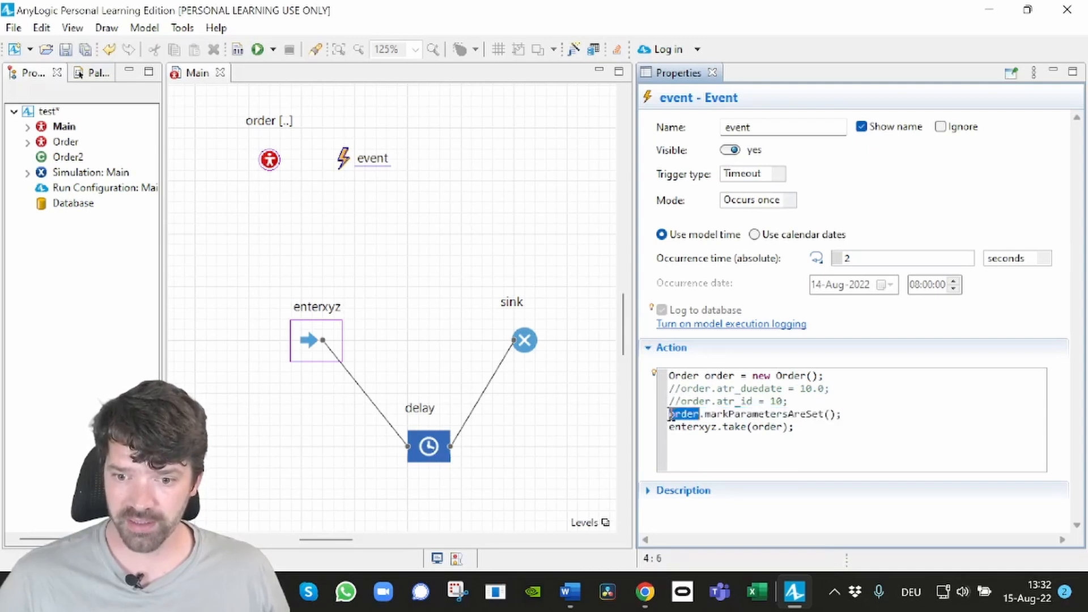
pyautogui.tripleClick(672, 413)
pyautogui.click(676, 415)
pyautogui.click(669, 414)
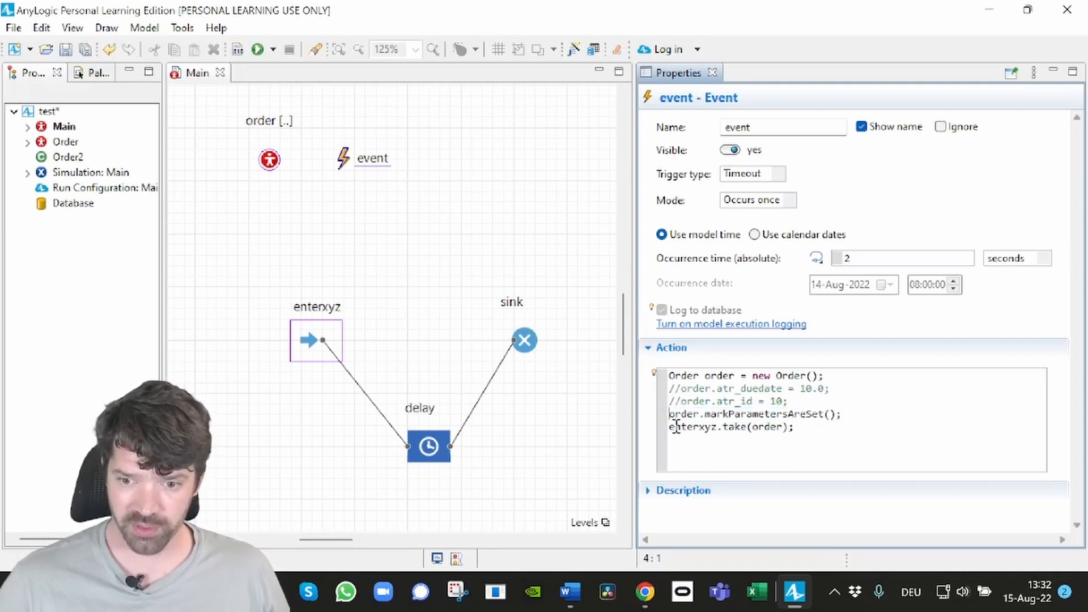
pyautogui.write('//')
# Step: Change new Order() to new Order(10, 10) and run the model
pyautogui.click(846, 375)
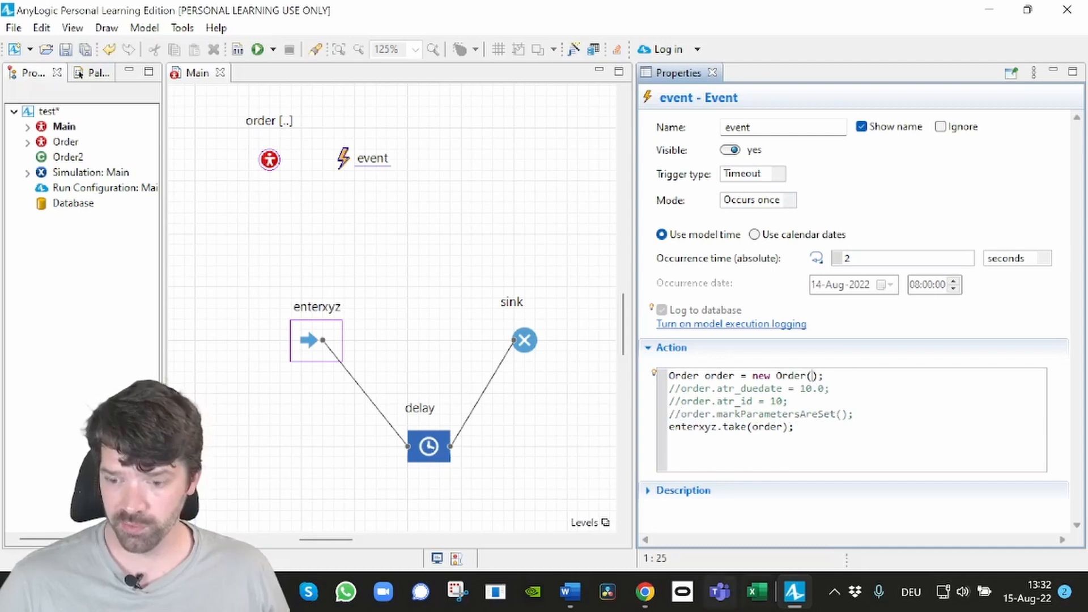
pyautogui.write('10, ')
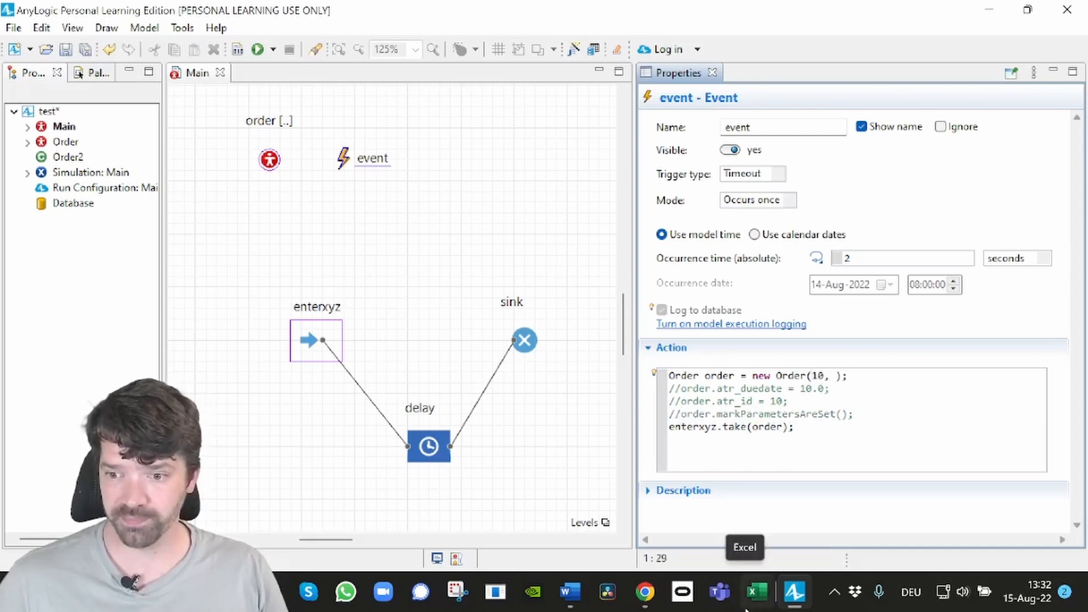
pyautogui.write('10')
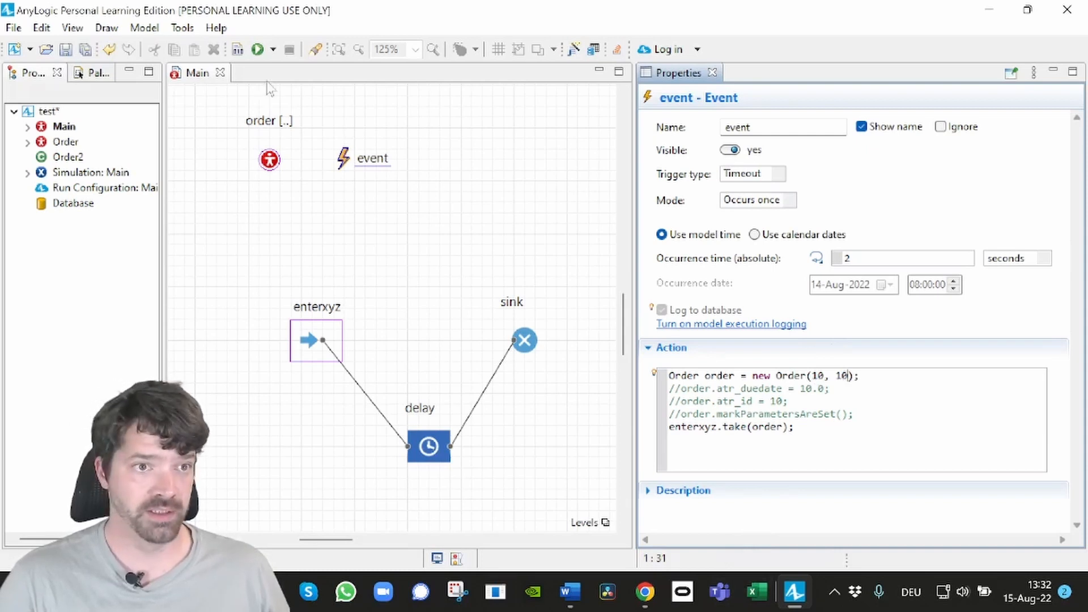
pyautogui.click(258, 49)
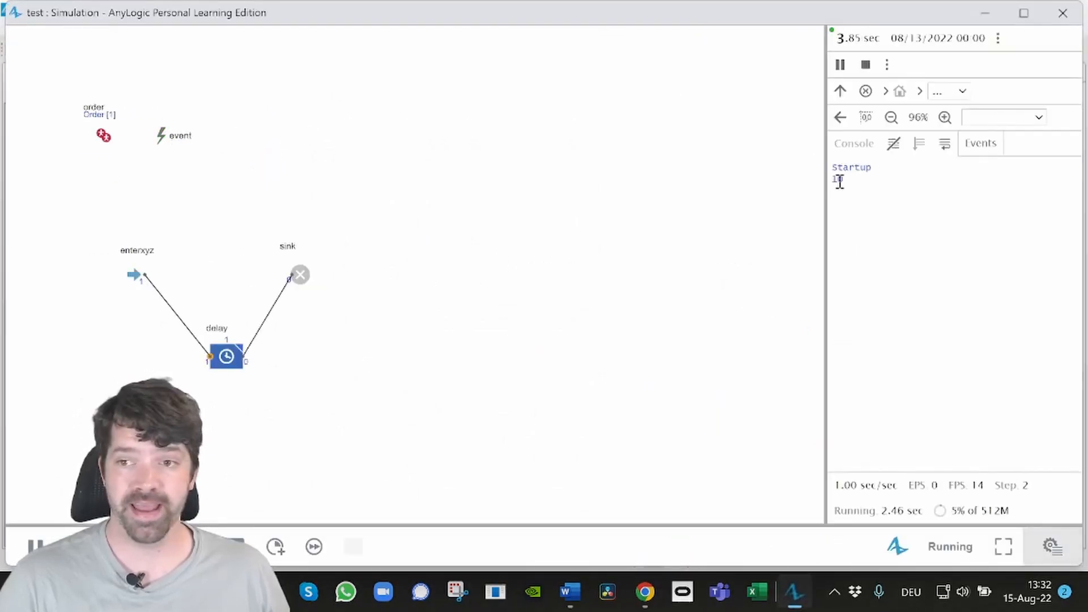
# Step: Close the simulation window after checking the console prints 10
pyautogui.click(1063, 13)
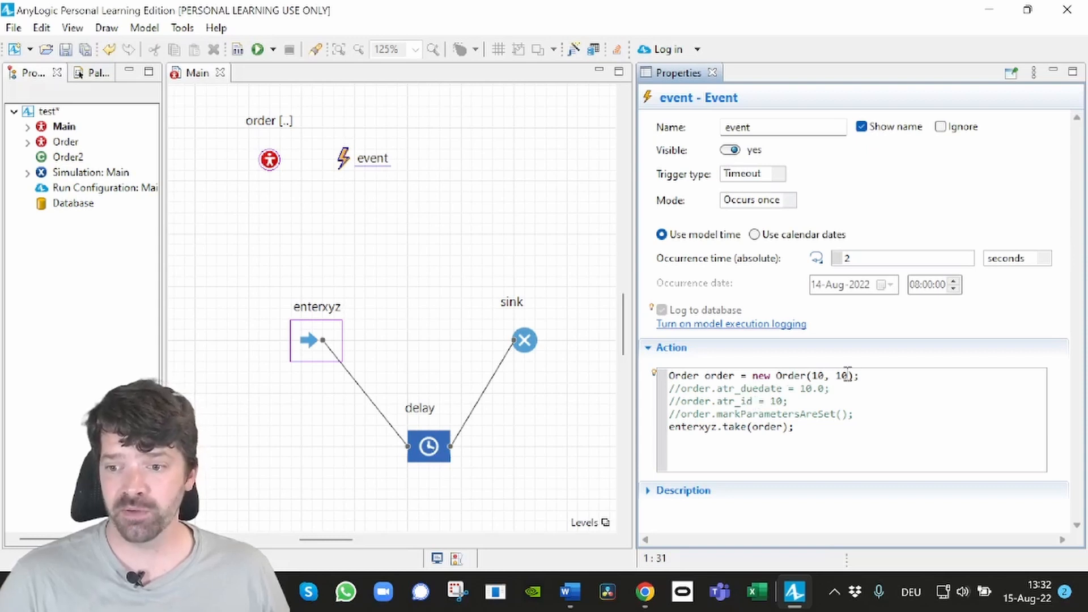
# Step: Delete the 10, 10 constructor arguments and uncomment the due date and id assignments
pyautogui.moveTo(849, 375); pyautogui.dragTo(814, 375)
pyautogui.press('Delete')
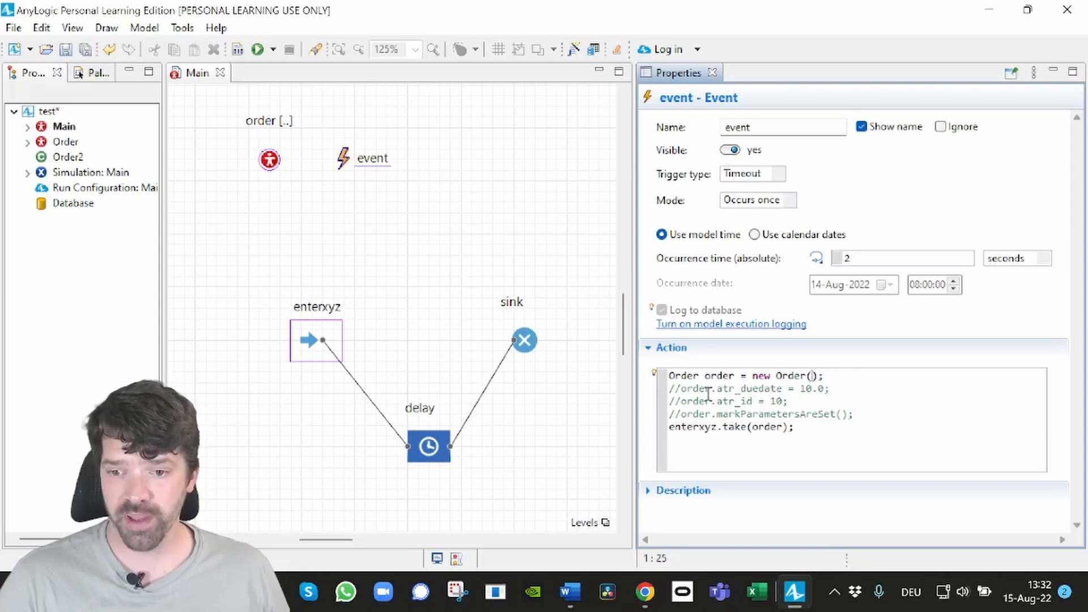
pyautogui.moveTo(681, 389); pyautogui.dragTo(668, 388)
pyautogui.press('Delete')
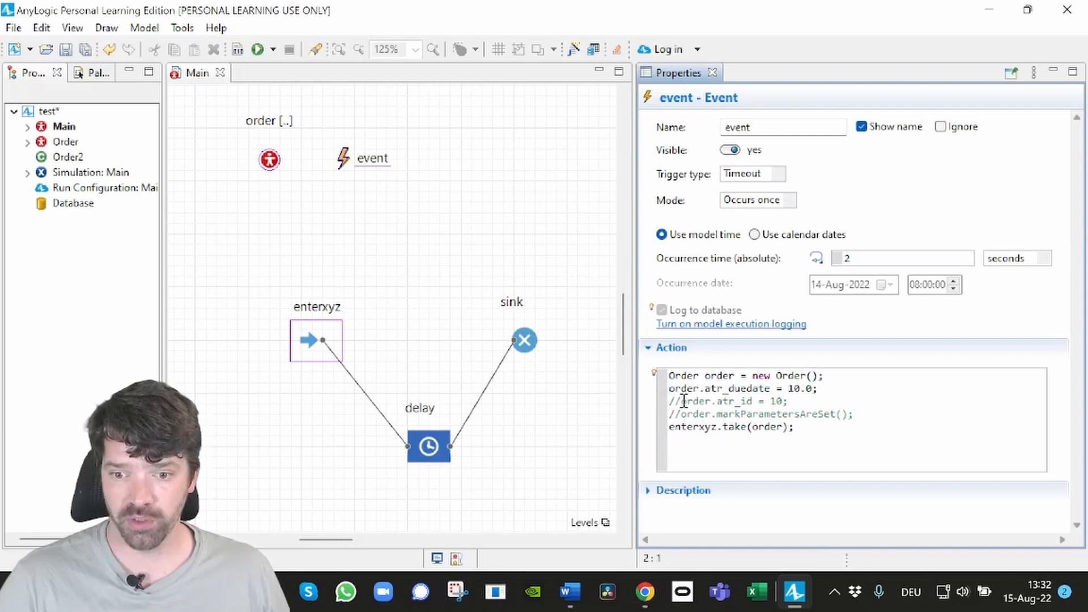
pyautogui.press('BackSpace')
pyautogui.press('BackSpace')
pyautogui.press('BackSpace')
pyautogui.press('BackSpace')
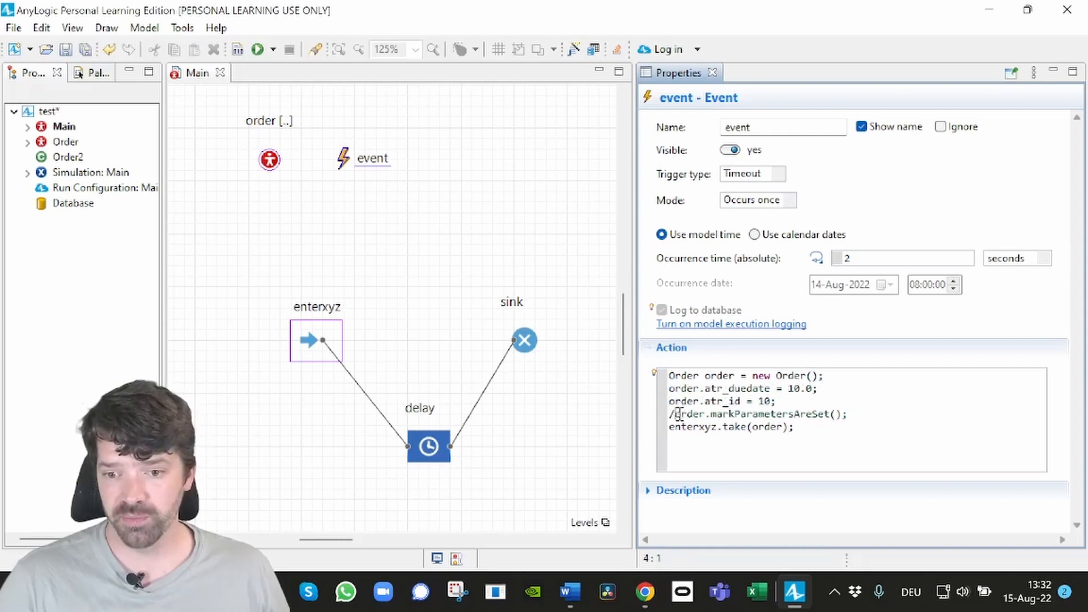